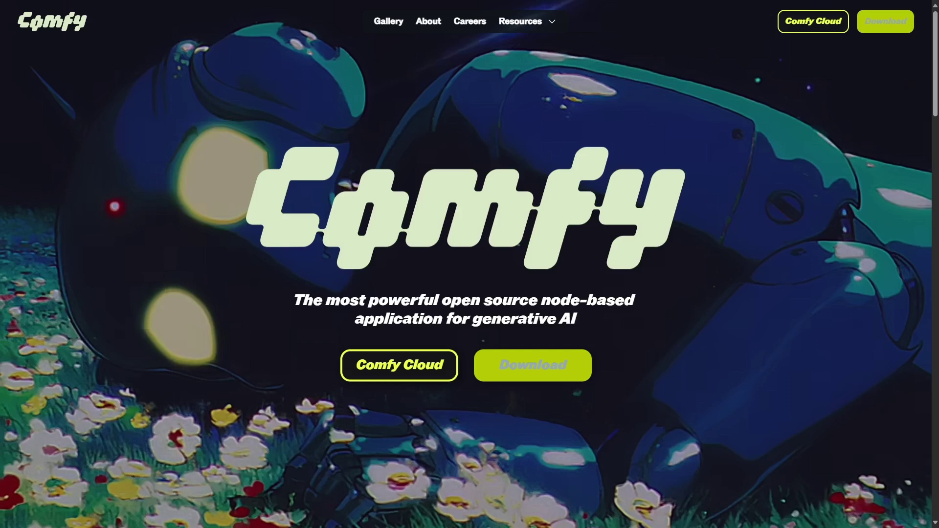
Leave full-screen and open the ComfyUI GitHub repository in a new tab from comfy.org's Download page
key(F11)
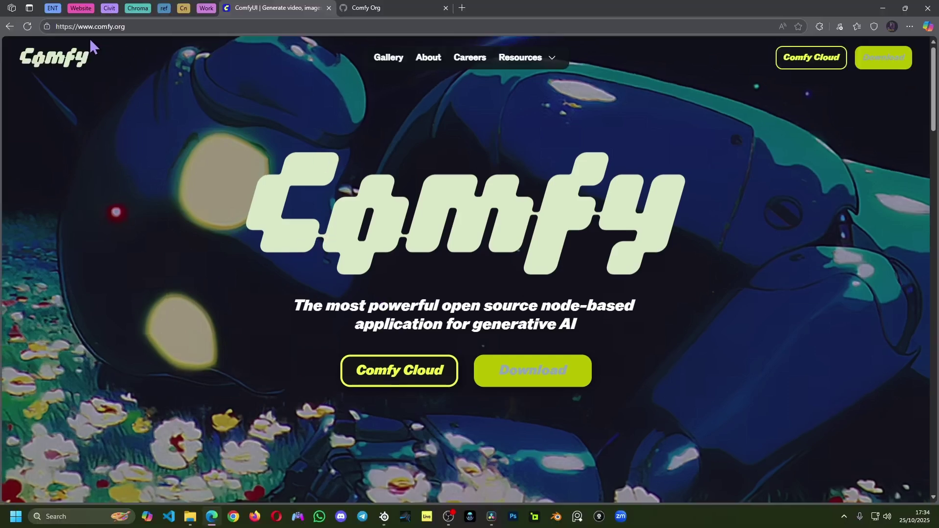
click(527, 385)
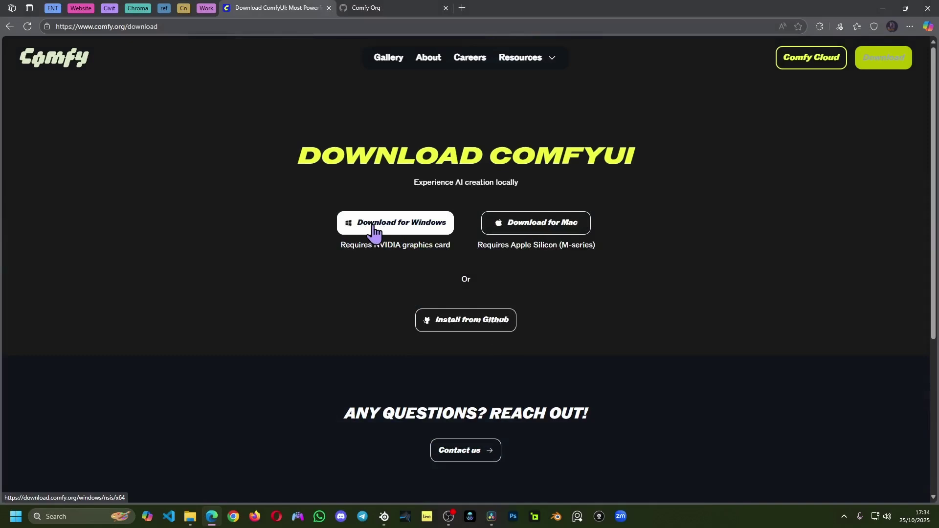
click(479, 334)
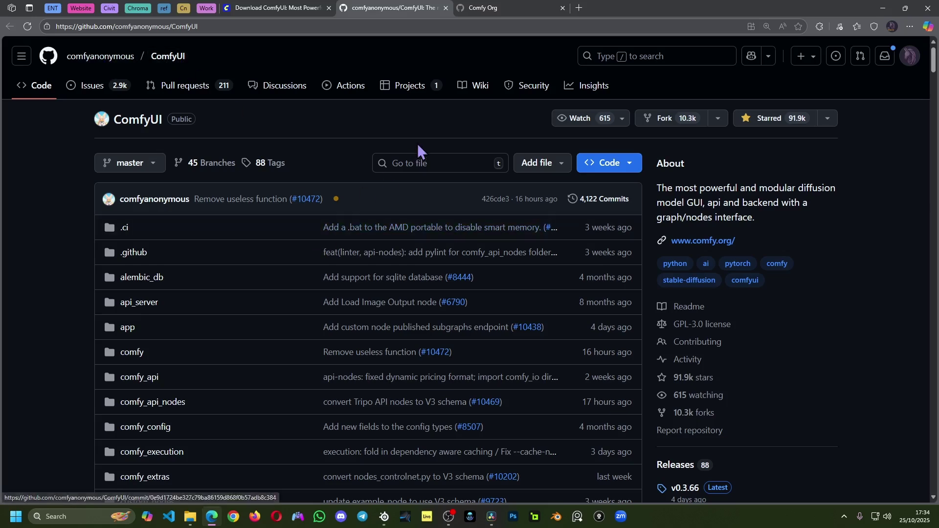
Close the Download ComfyUI tab and open the ComfyUI repository from Comfy Org's Projects list
click(525, 7)
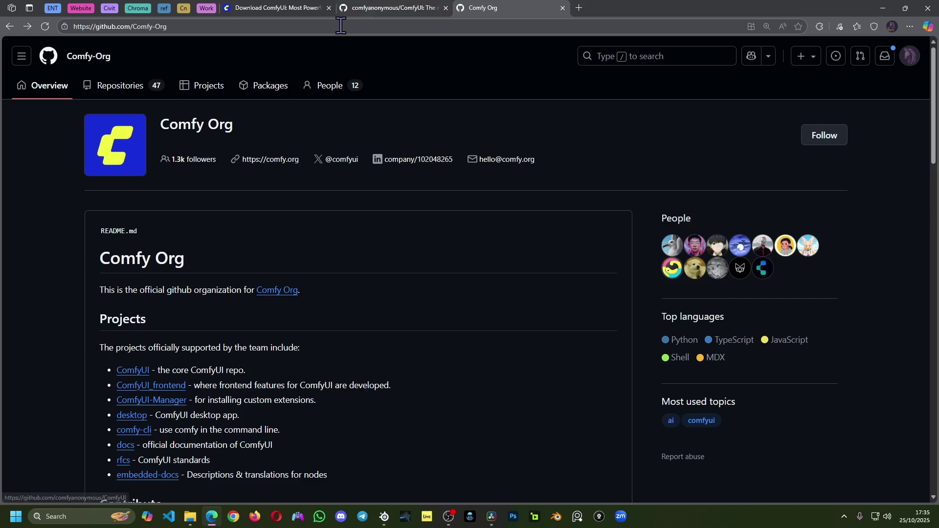
click(330, 8)
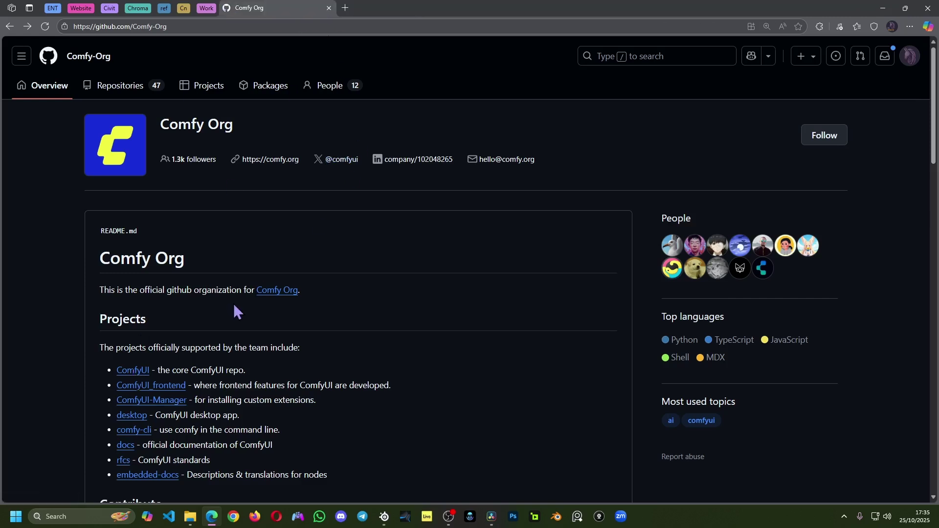
click(143, 372)
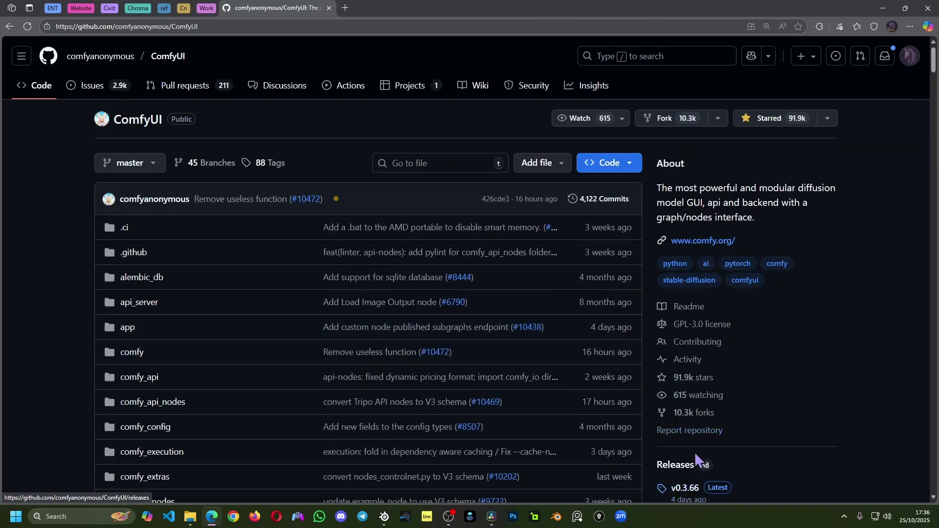
scroll(698, 459, down, 1)
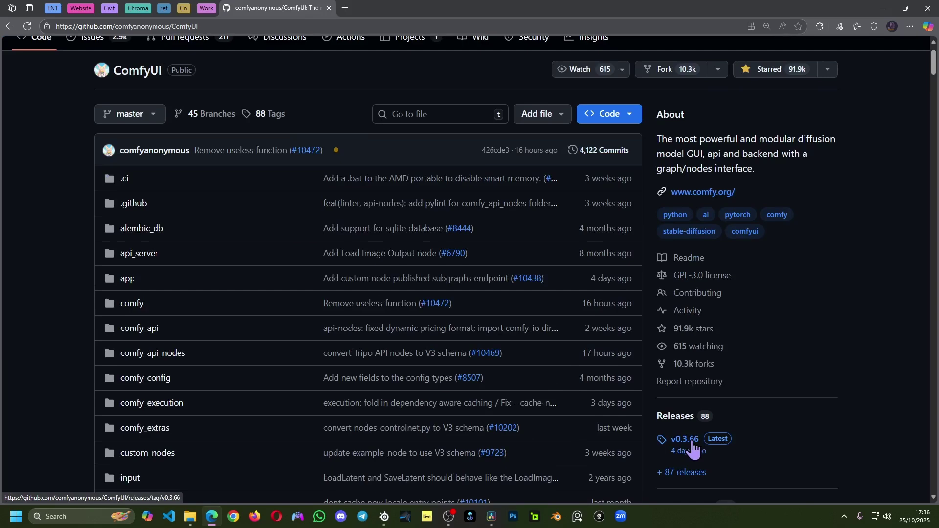
Open the full ComfyUI releases list and scroll to the v0.3.66 release assets
click(688, 474)
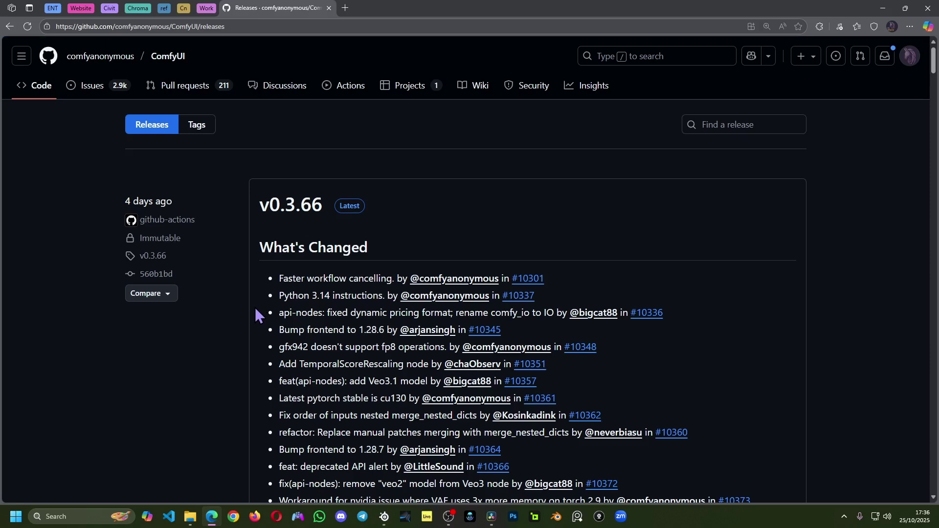
scroll(256, 313, down, 5)
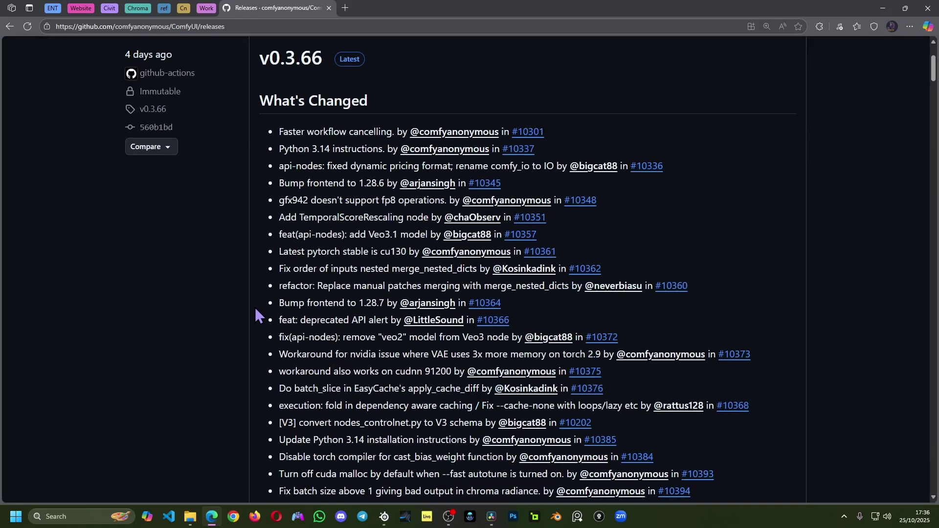
scroll(255, 313, down, 3)
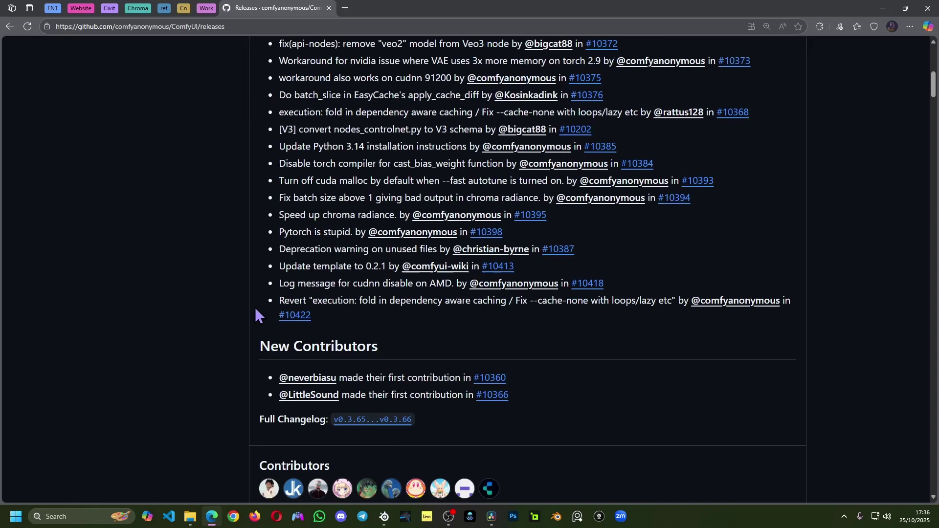
scroll(256, 313, down, 3)
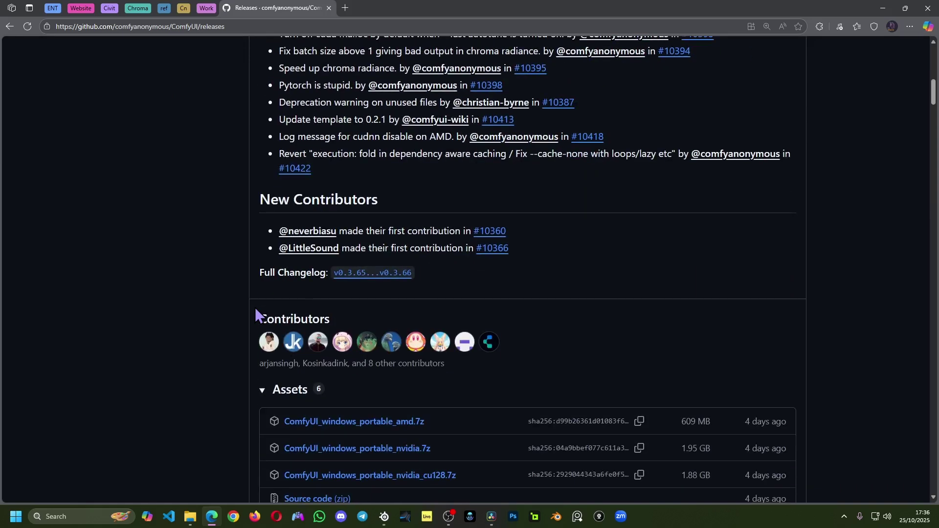
scroll(255, 313, down, 2)
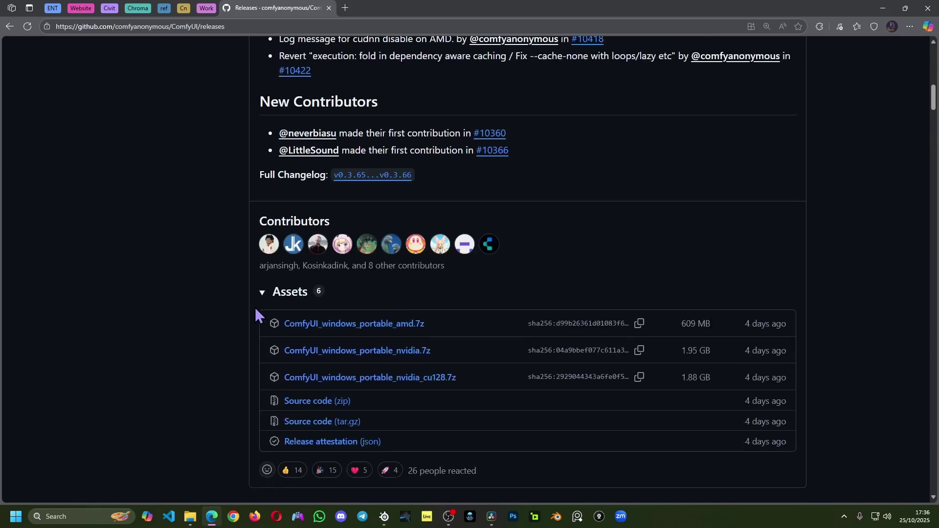
scroll(255, 310, down, 3)
scroll(254, 309, up, 3)
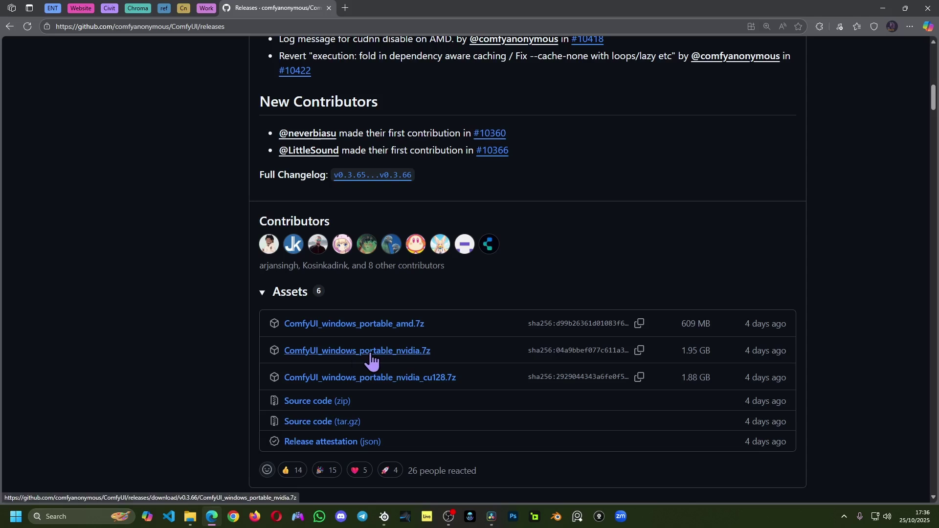
Download ComfyUI_windows_portable_nvidia.7z, dismiss the downloads list, and select the archive in File Explorer
click(371, 360)
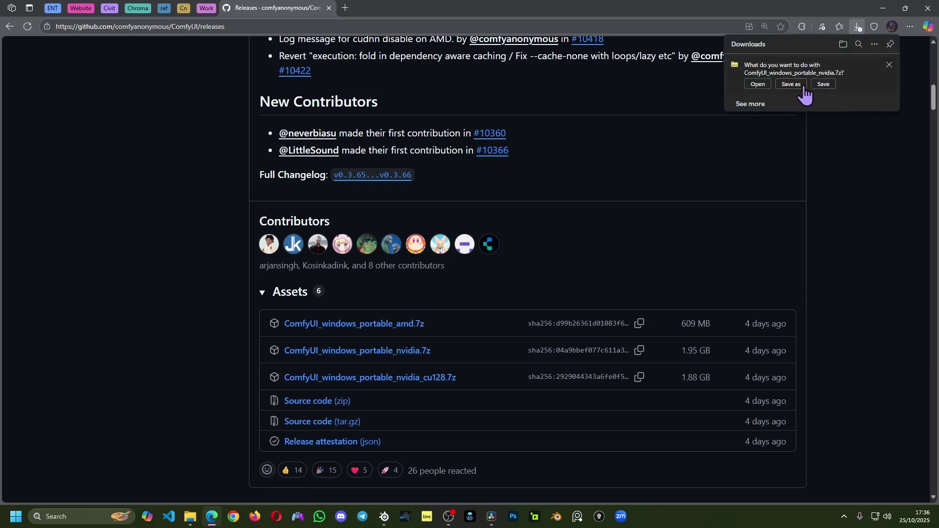
click(888, 67)
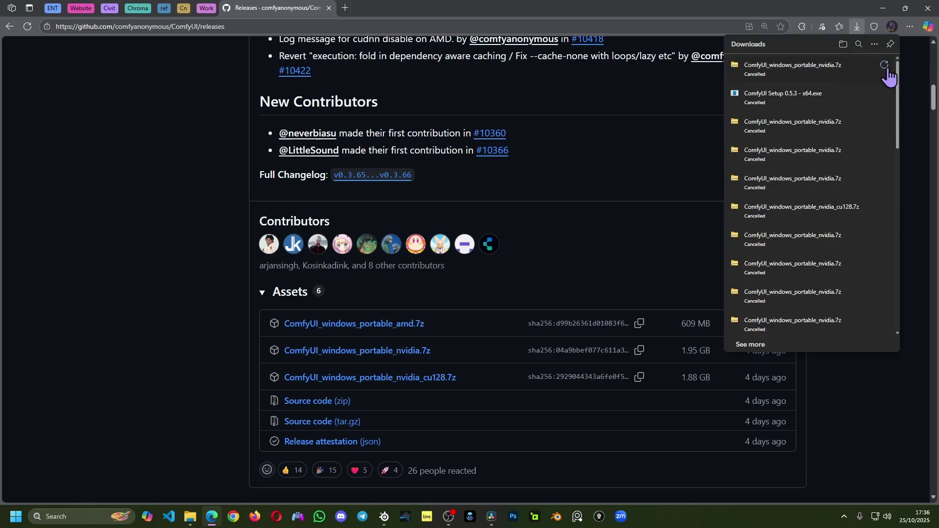
click(570, 190)
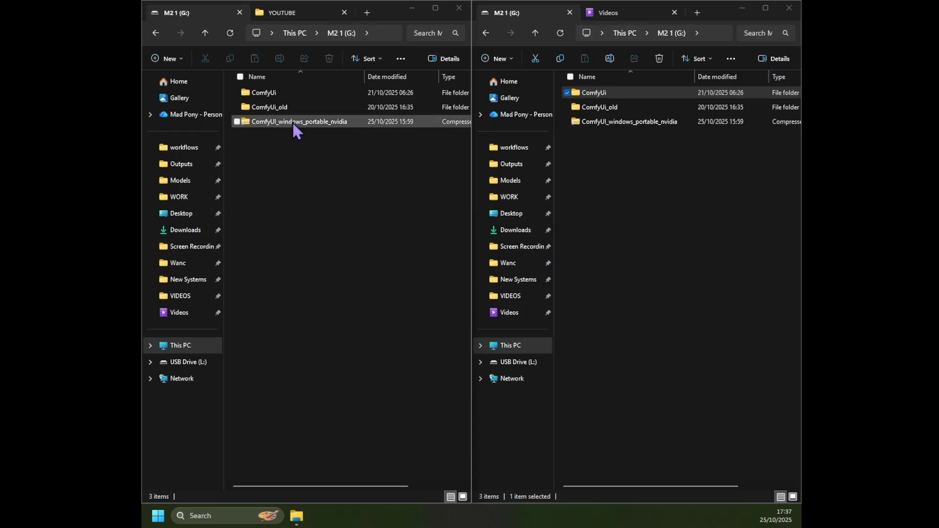
click(292, 122)
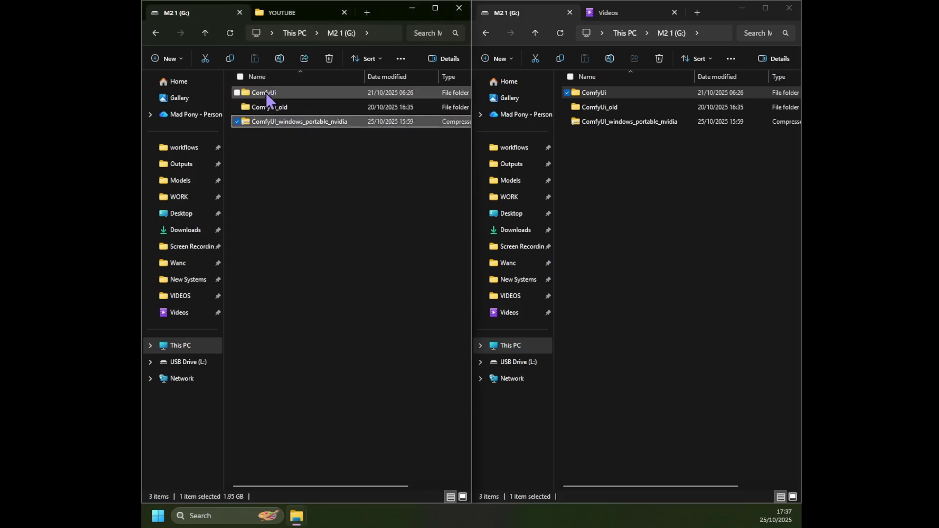
Open the nvidia archive and its ComfyUI_windows_portable folder
right_click(283, 125)
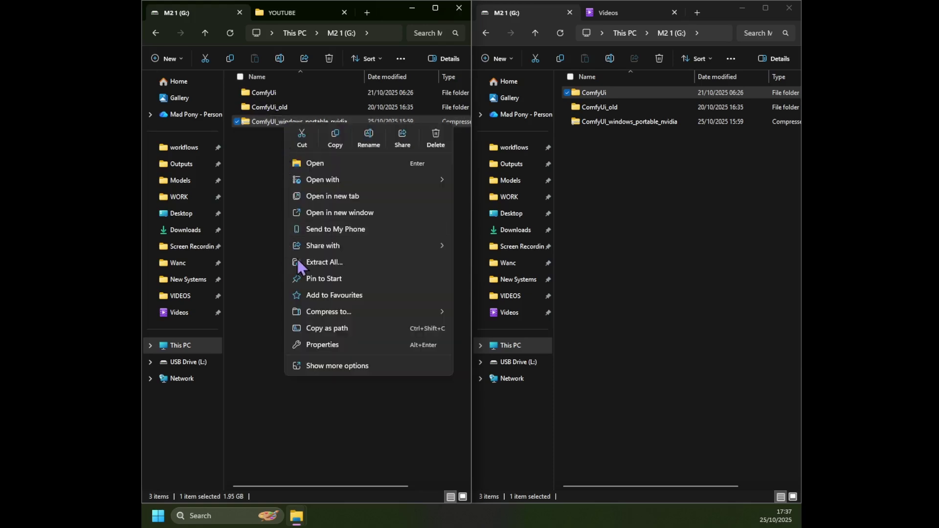
click(268, 246)
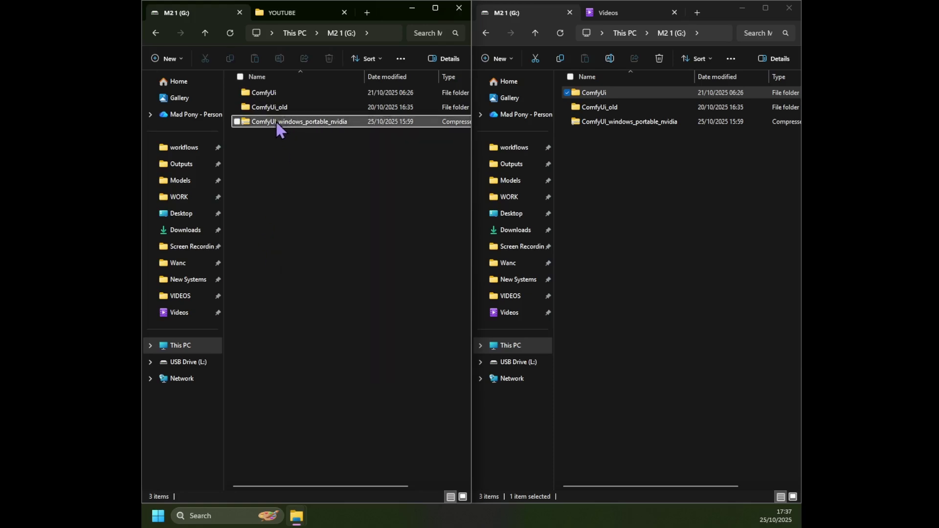
double_click(277, 122)
click(266, 94)
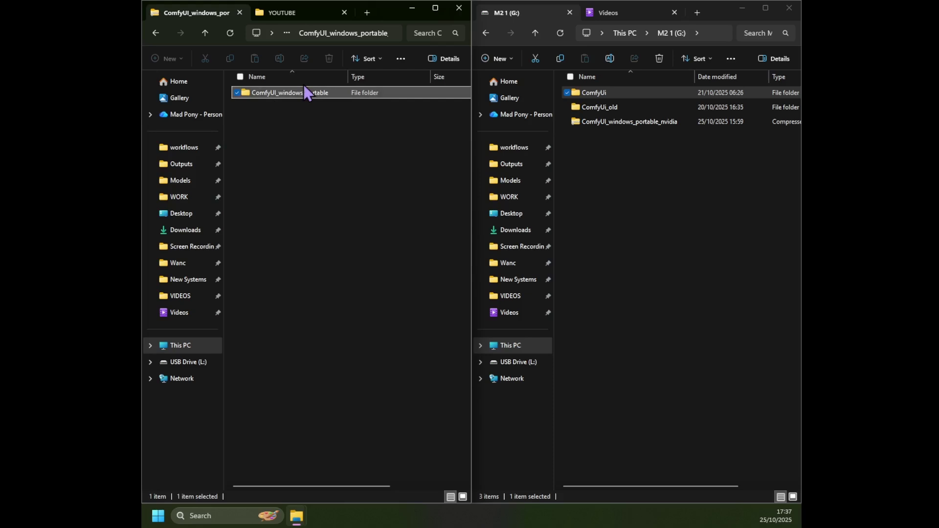
double_click(288, 94)
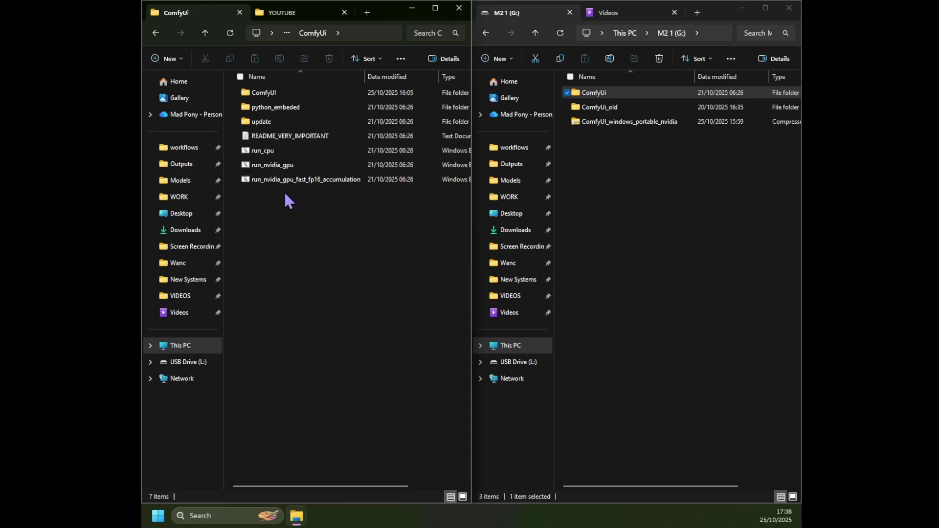
Inspect run_nvidia_gpu and the update folder's update_comfyui script, then return to the ComfyUi folder
click(268, 165)
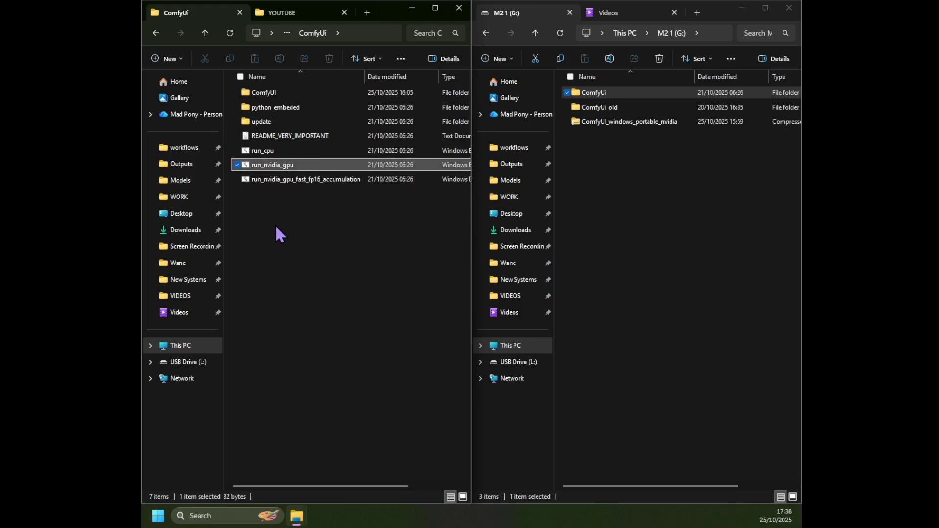
double_click(280, 122)
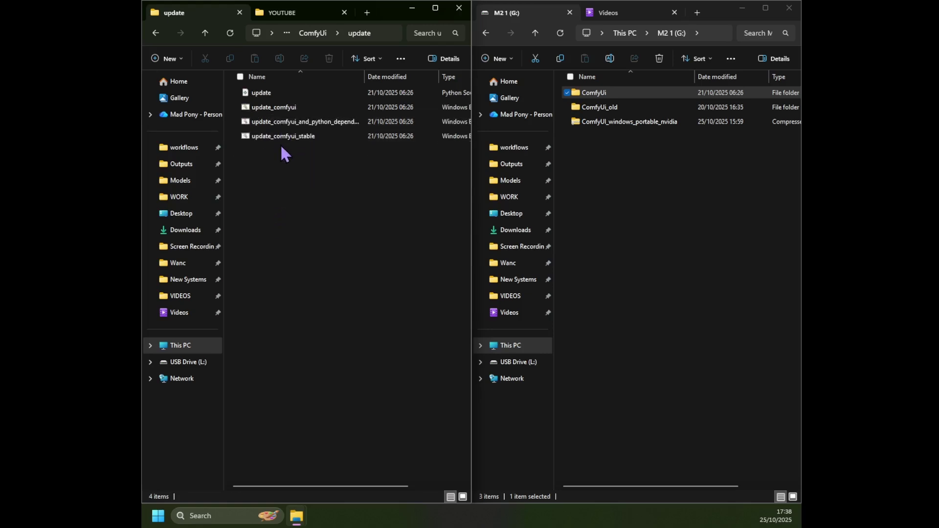
click(271, 107)
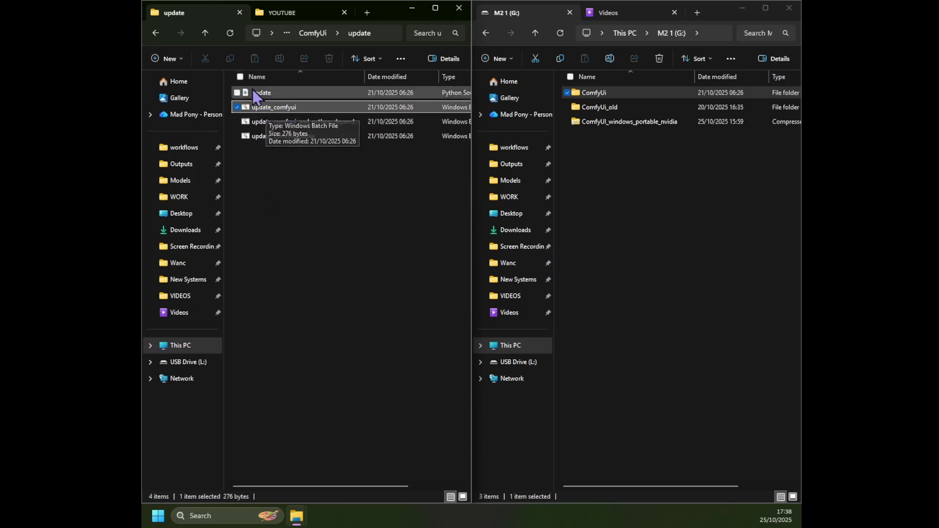
click(205, 31)
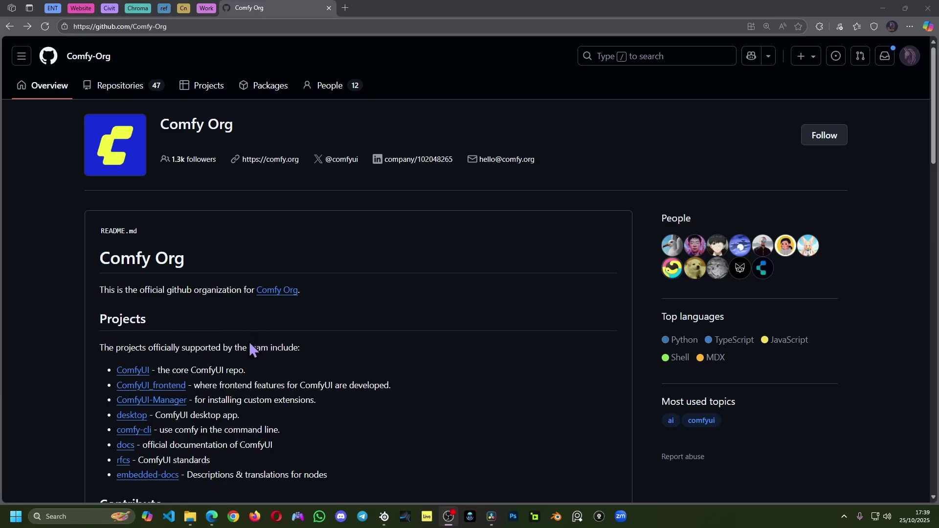
Open the ComfyUI-Manager repository and scroll its README to the Installation section
click(164, 408)
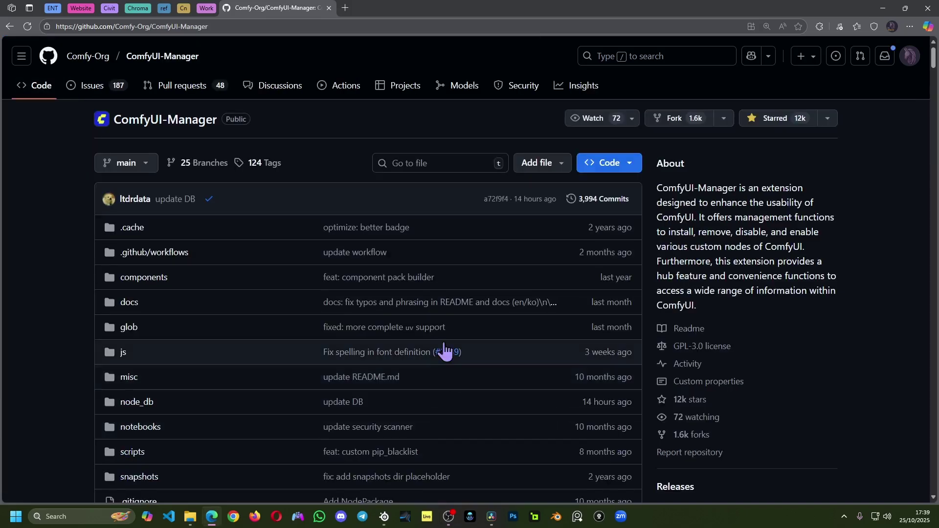
scroll(429, 296, down, 12)
scroll(428, 292, down, 15)
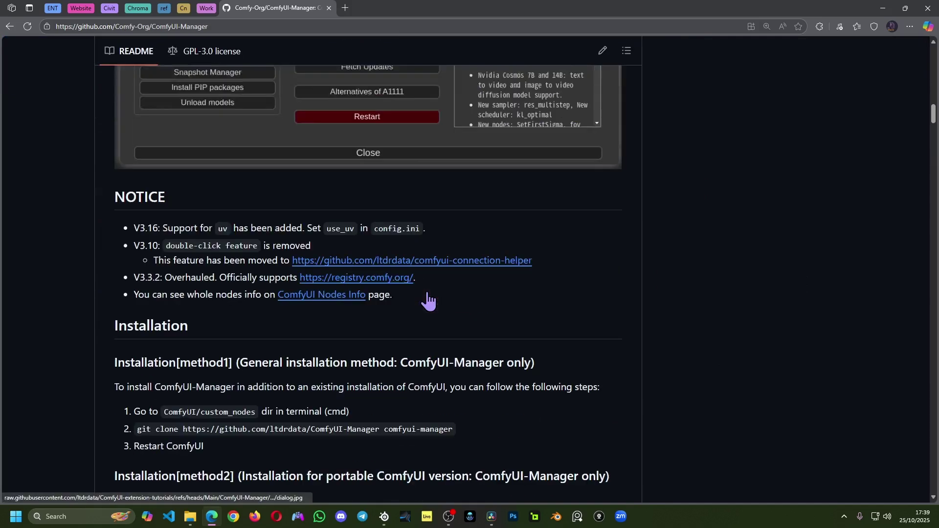
scroll(428, 292, up, 5)
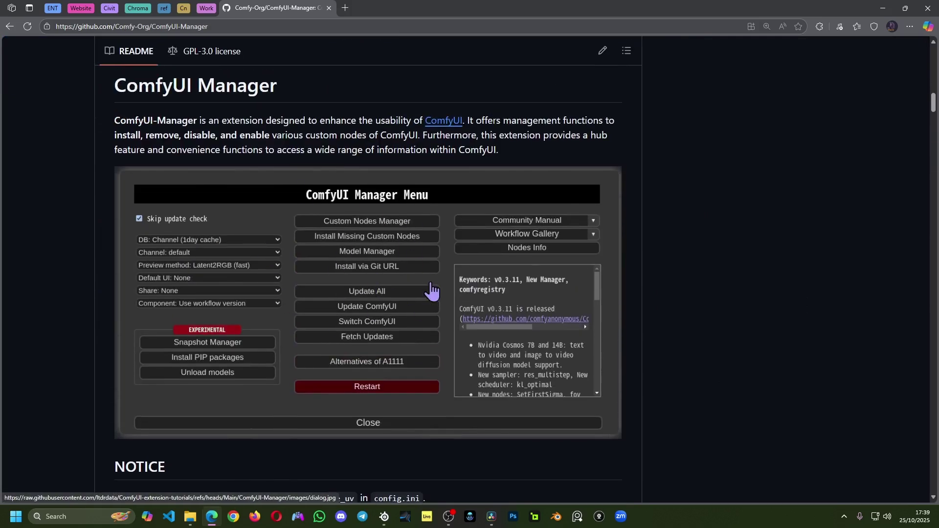
scroll(328, 313, down, 1)
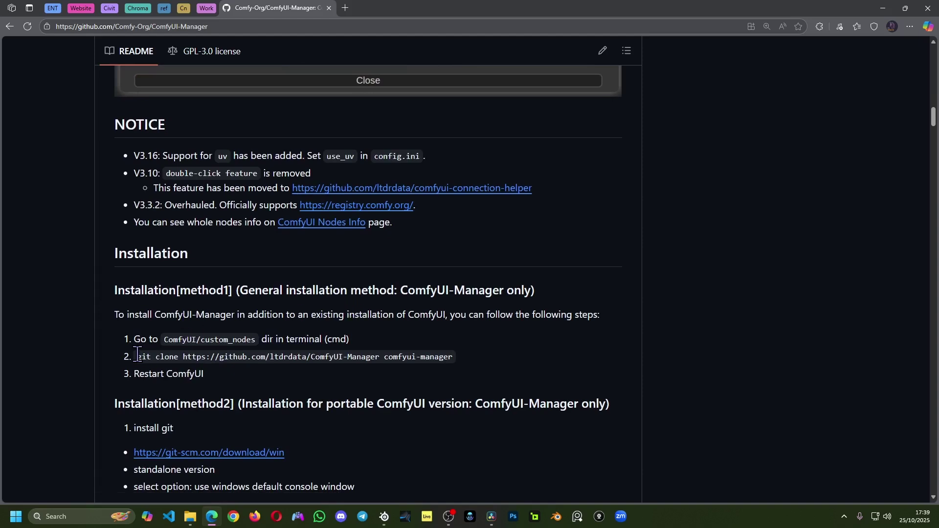
Select the git clone command, the ComfyUI/custom_nodes path, and the word cmd in the instructions
drag(138, 353, 454, 357)
key(ctrl+c)
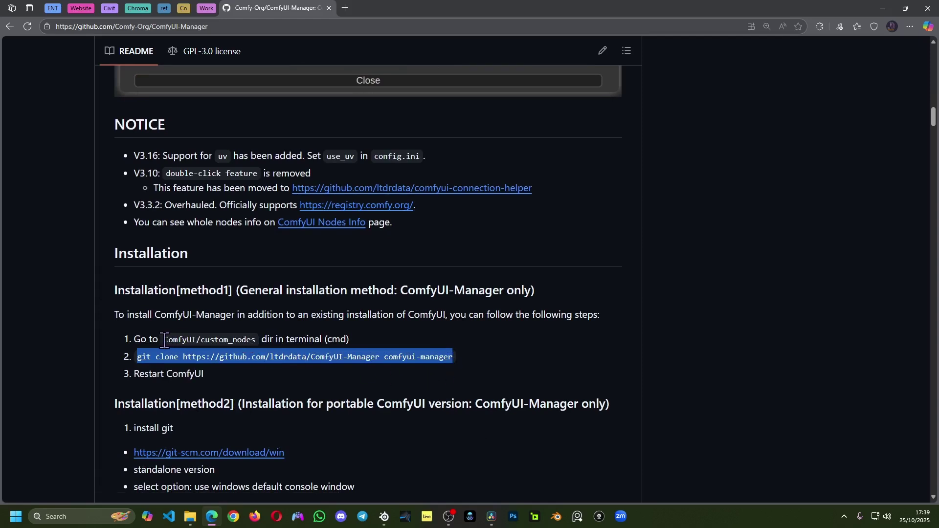
drag(164, 340, 258, 339)
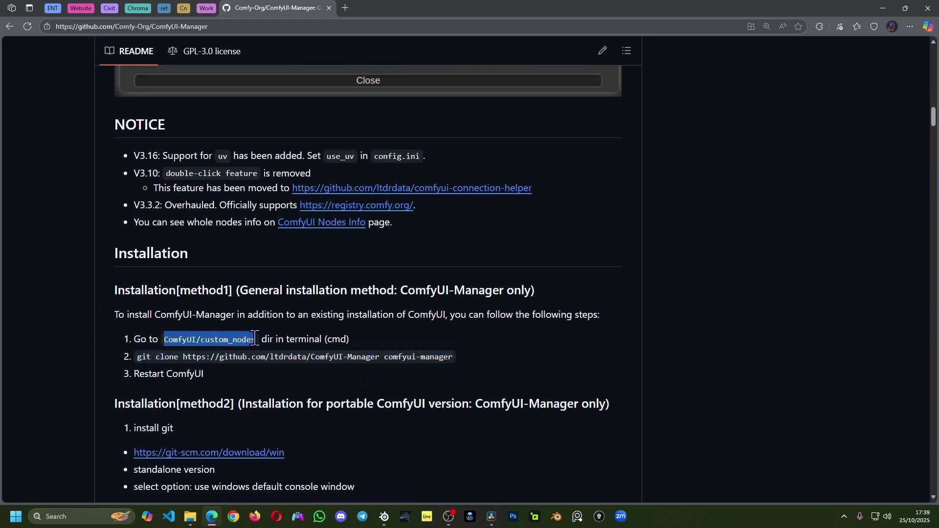
double_click(337, 339)
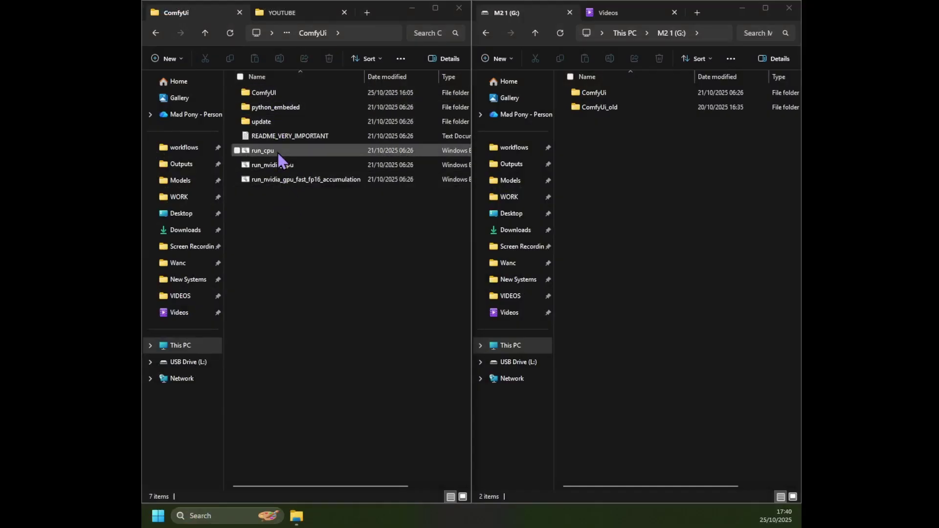
Open a Command Prompt at G:\ComfyUi\ComfyUI\custom_nodes by entering cmd in the address bar
double_click(276, 96)
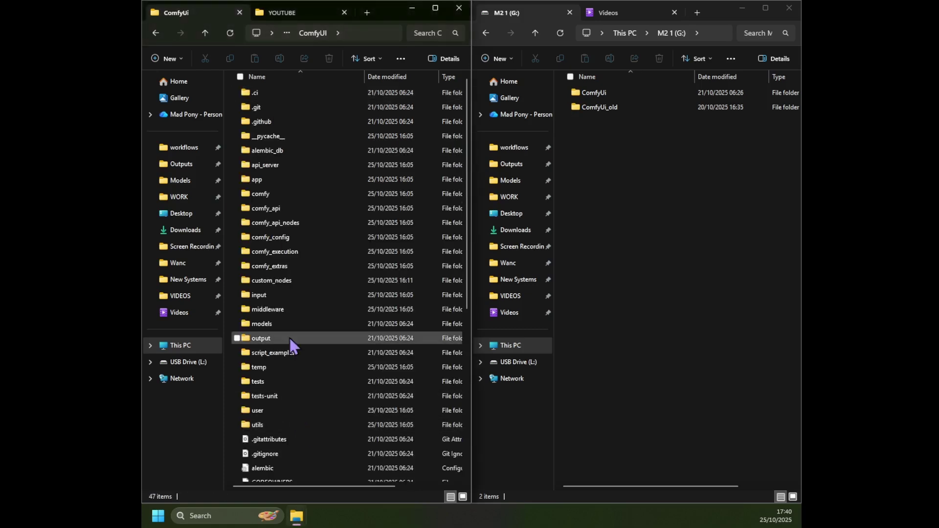
click(281, 277)
double_click(280, 277)
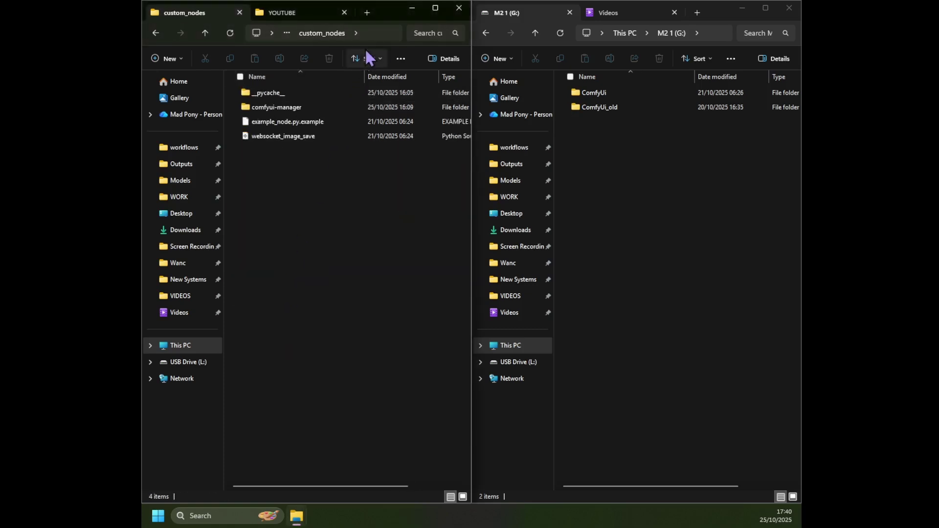
click(376, 34)
text(cmd)
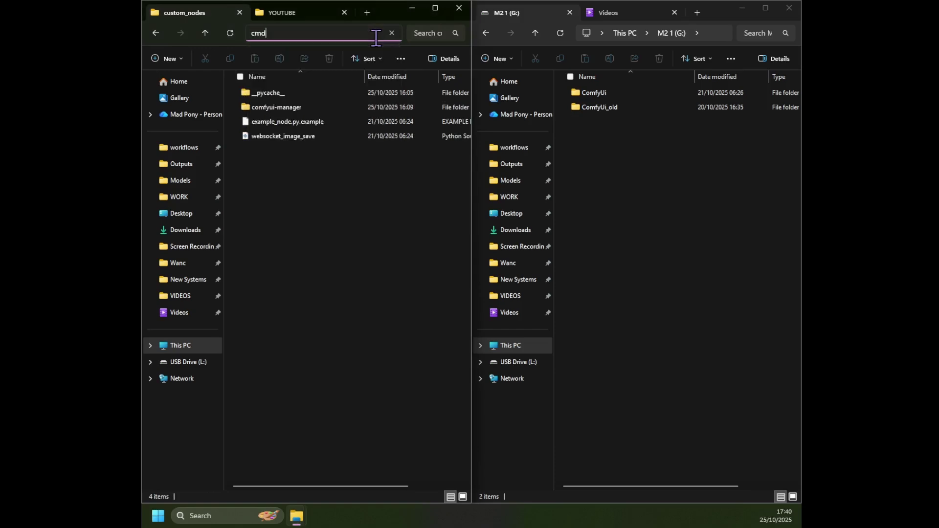
key(Return)
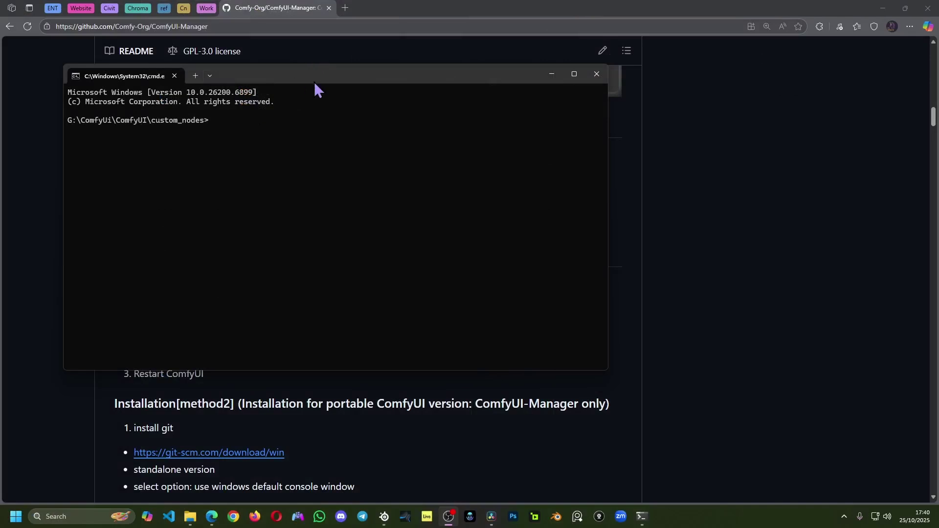
Run the pasted ComfyUI-Manager git clone command, see it already exists, and close the prompt
drag(315, 81, 460, 151)
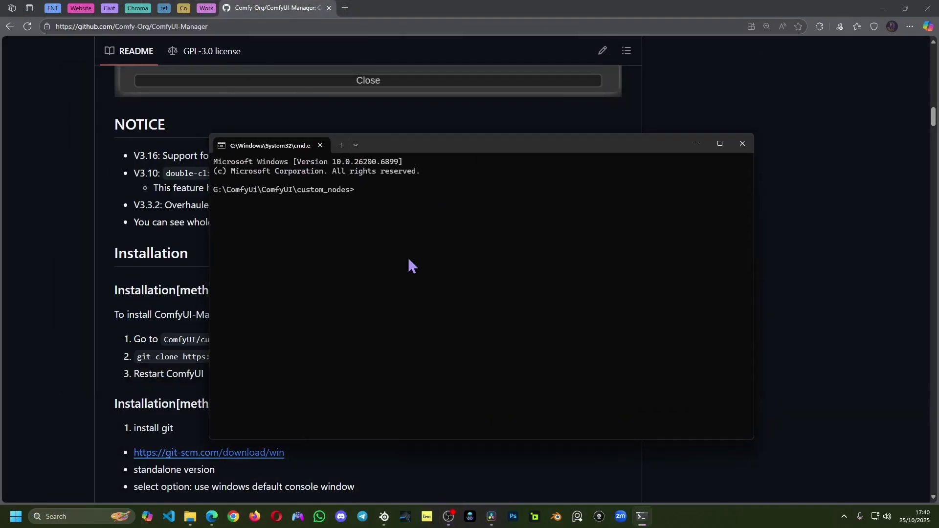
key(ctrl+v)
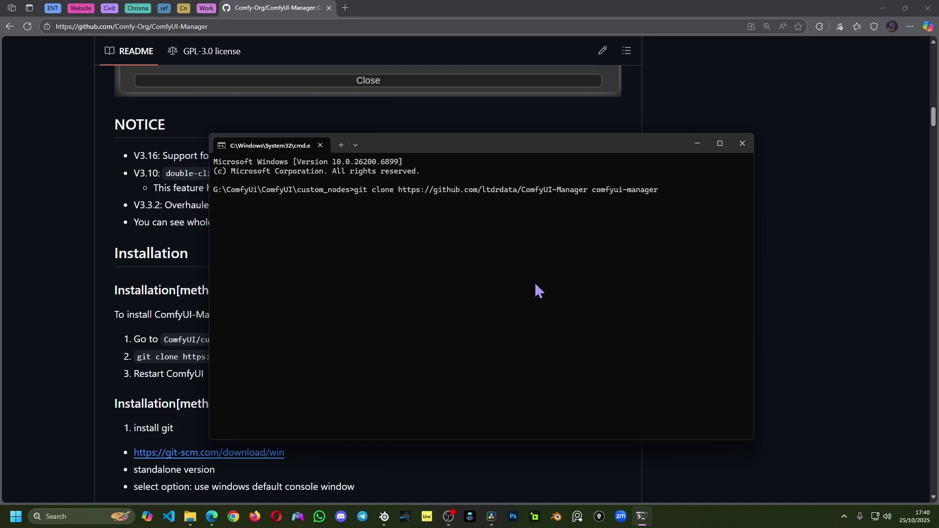
key(Return)
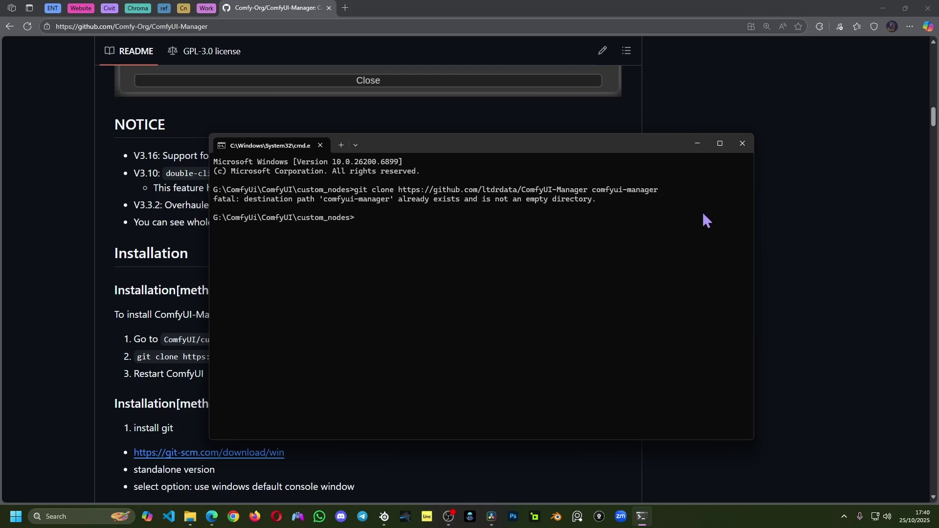
click(742, 148)
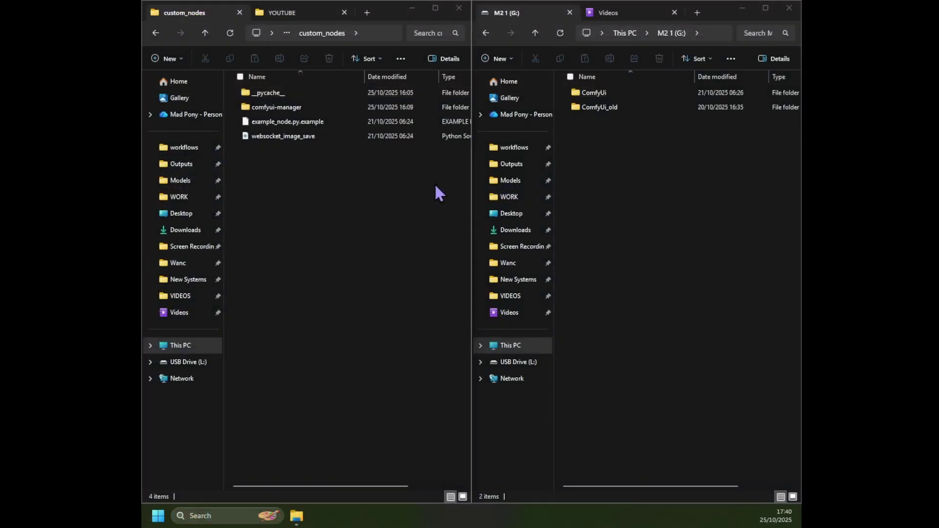
Copy run_nvidia_gpu to the desktop, then launch ComfyUI with it from the portable ComfyUi folder
click(203, 34)
click(202, 35)
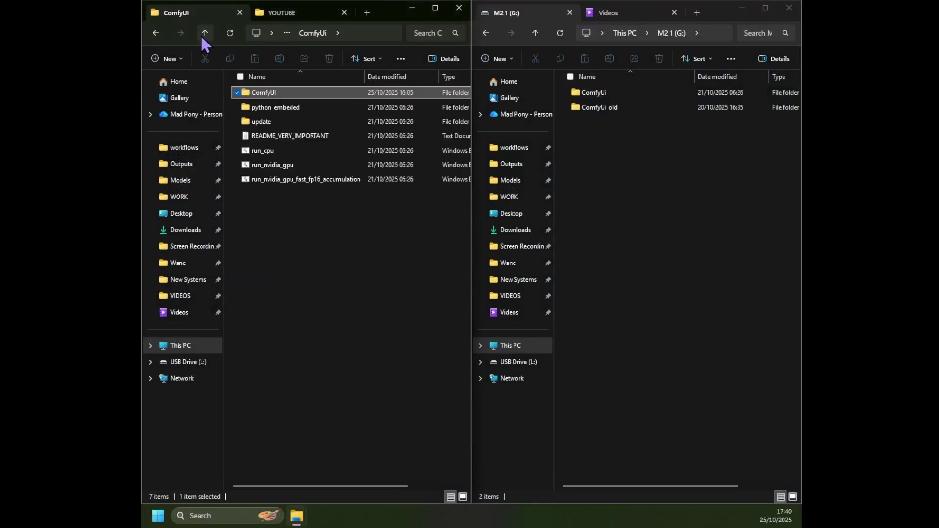
click(264, 166)
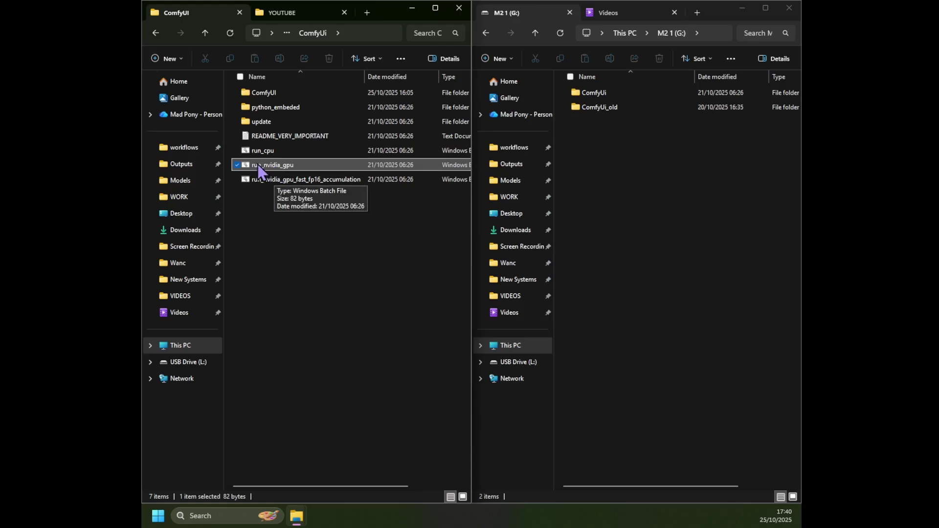
drag(389, 10, 393, 179)
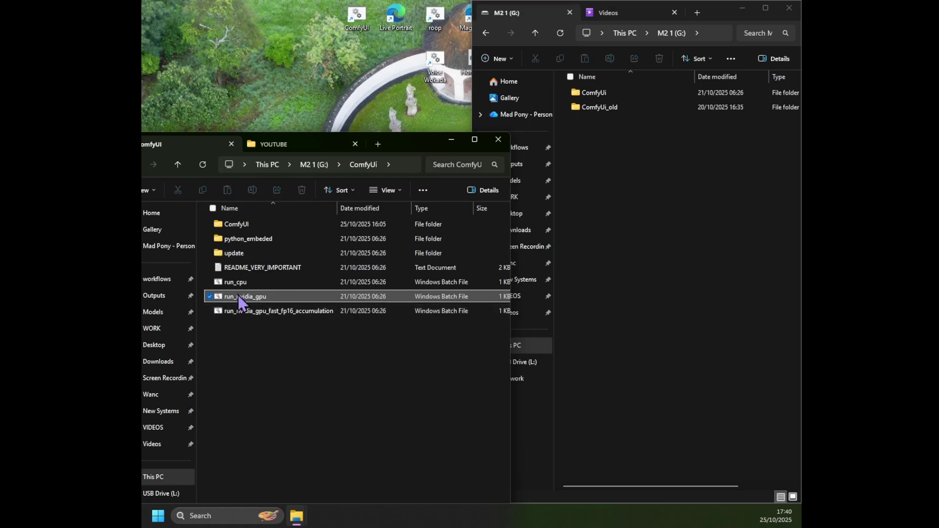
drag(238, 296, 247, 323)
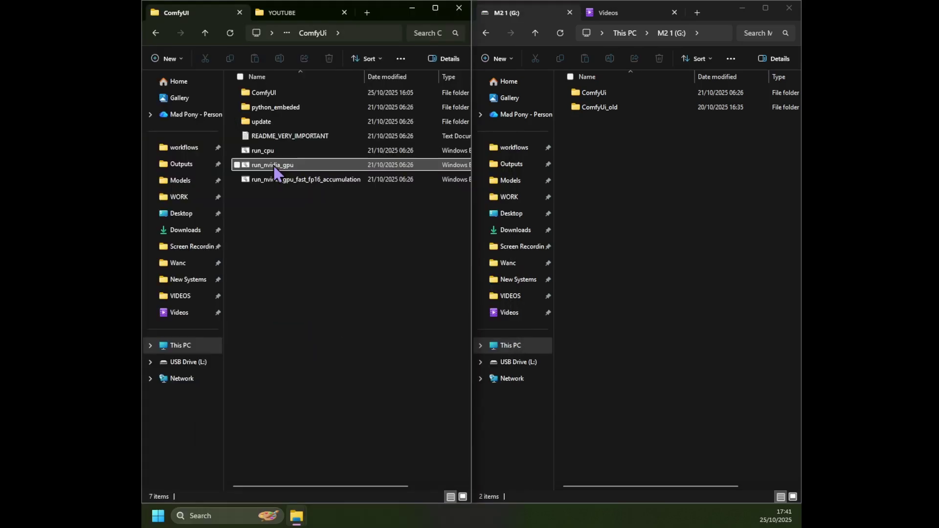
click(274, 165)
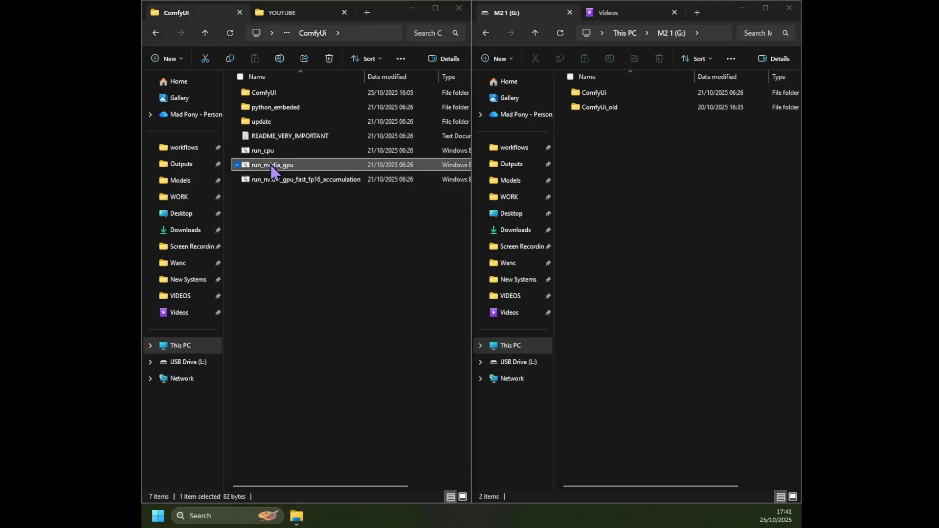
double_click(273, 166)
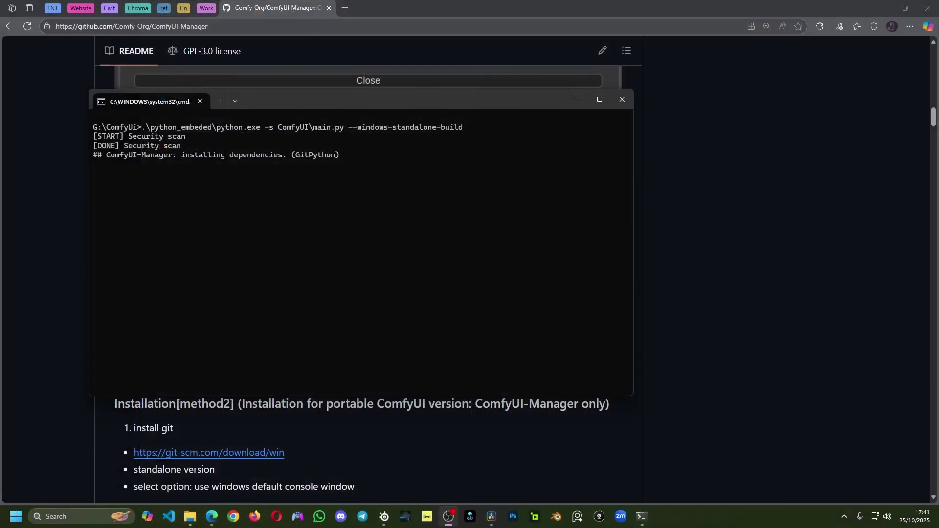
Move the console aside while ComfyUI starts and opens at 127.0.0.1:8188
drag(318, 98, 456, 101)
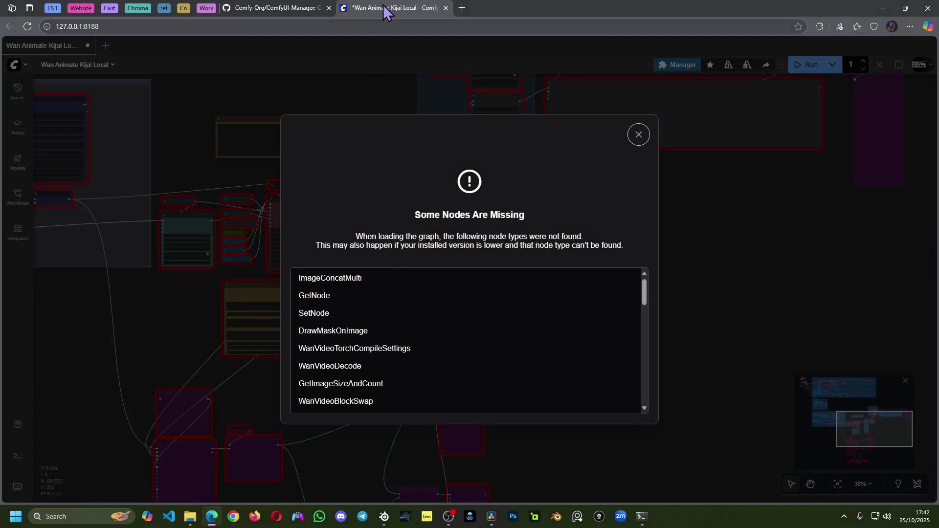
Dismiss the missing-nodes warning for Wan Animate Kijai Local and open a new blank workflow
click(639, 135)
drag(540, 287, 599, 244)
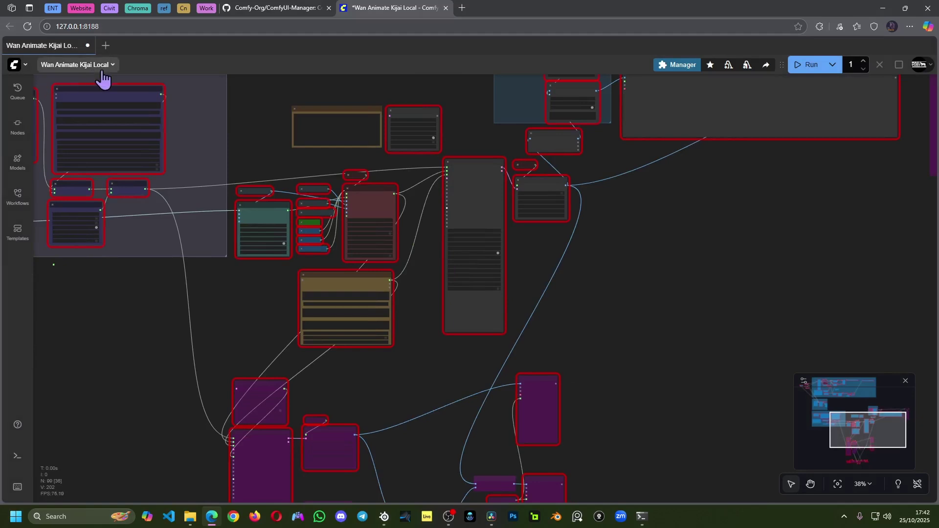
click(106, 46)
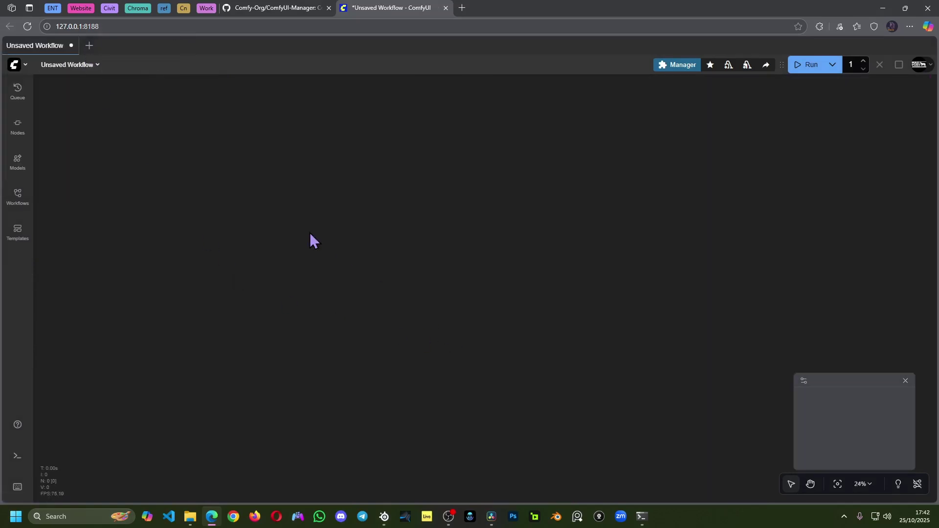
Open the Templates browser via the ComfyUI logo menu's Browse Templates, listing All Templates
click(17, 232)
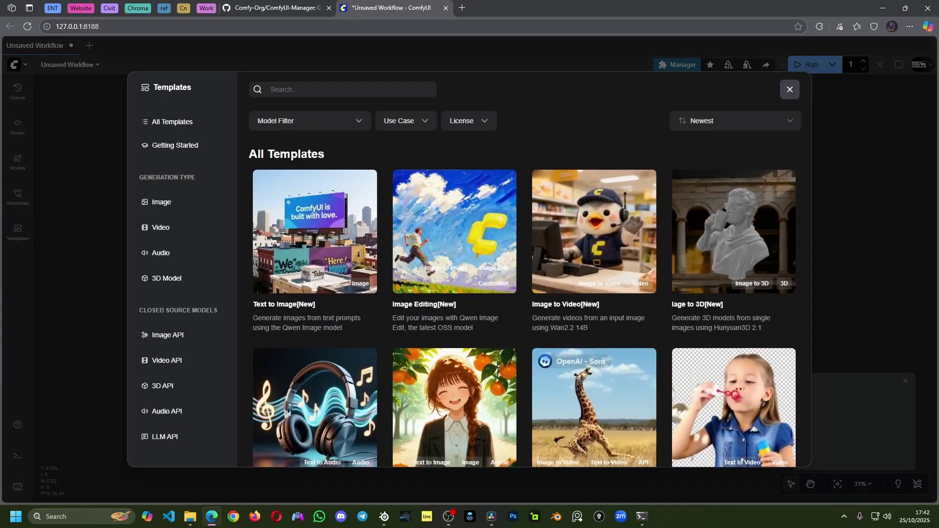
click(77, 151)
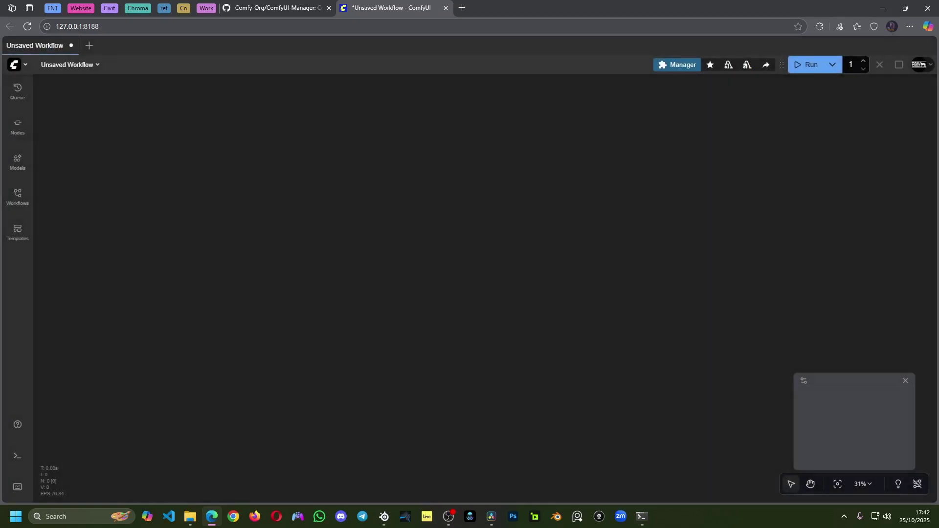
click(15, 64)
mouse_move(43, 147)
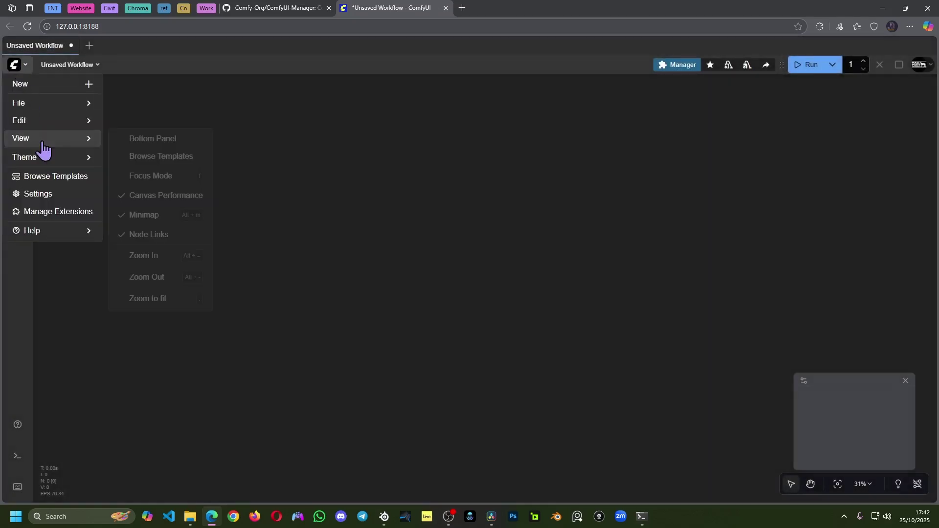
click(49, 177)
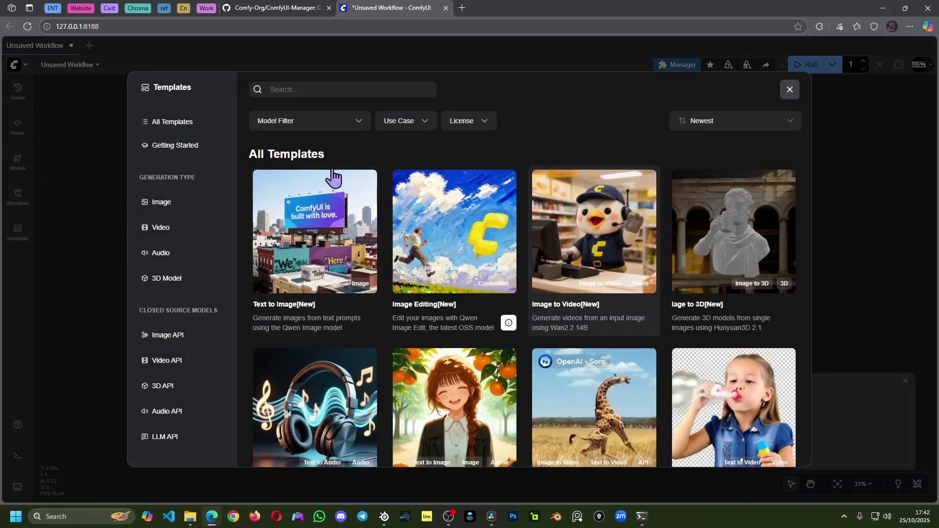